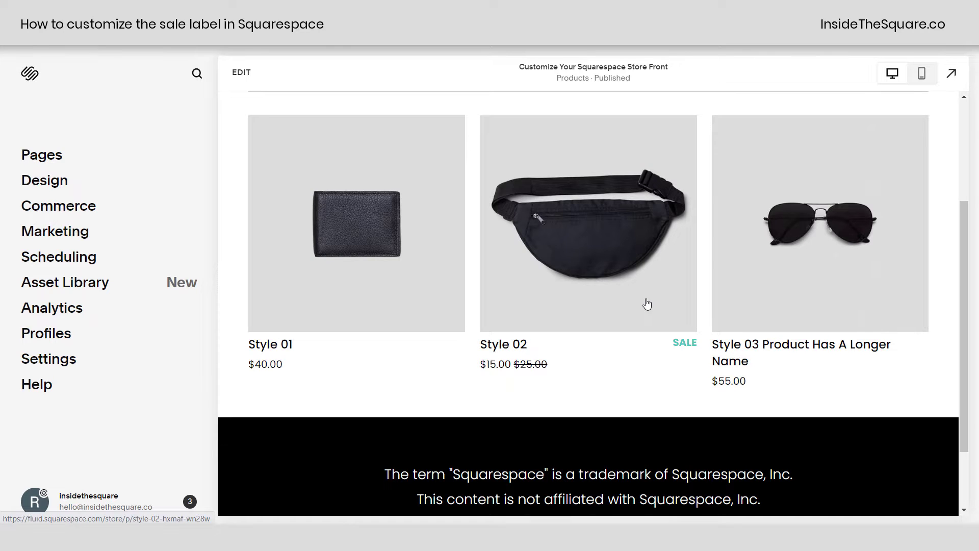
- Go to Design > Site Styles > Fonts and select the SALE label for its List Status settings
left_click(79, 184)
left_click(64, 167)
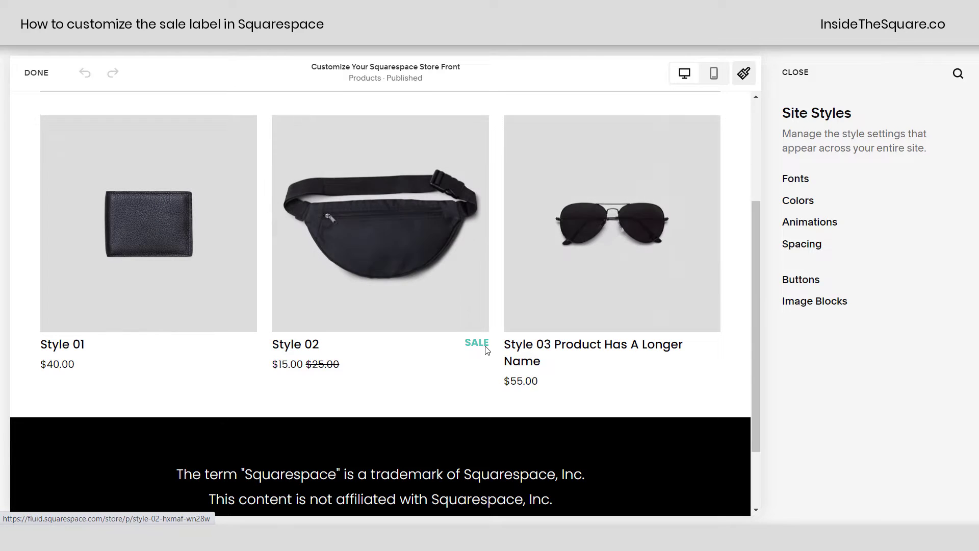
left_click(801, 180)
scroll(882, 355, "down", 3)
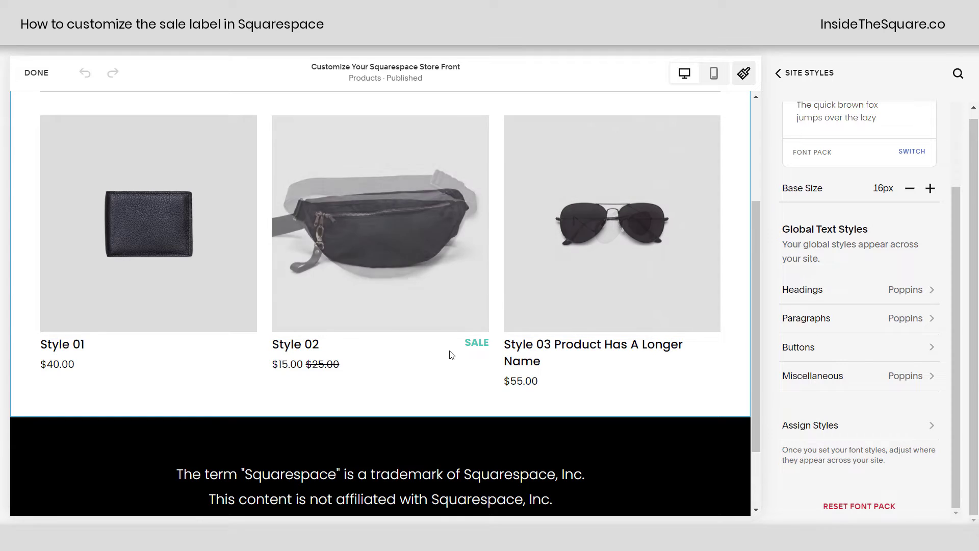
left_click(482, 342)
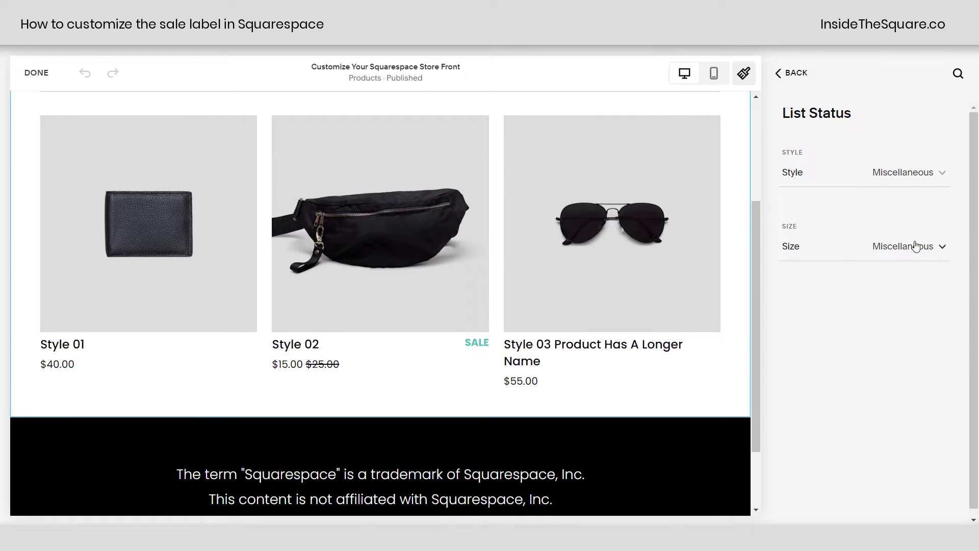
- Keep the Miscellaneous style and give the SALE label a custom Products: List size of 3rem
left_click(914, 175)
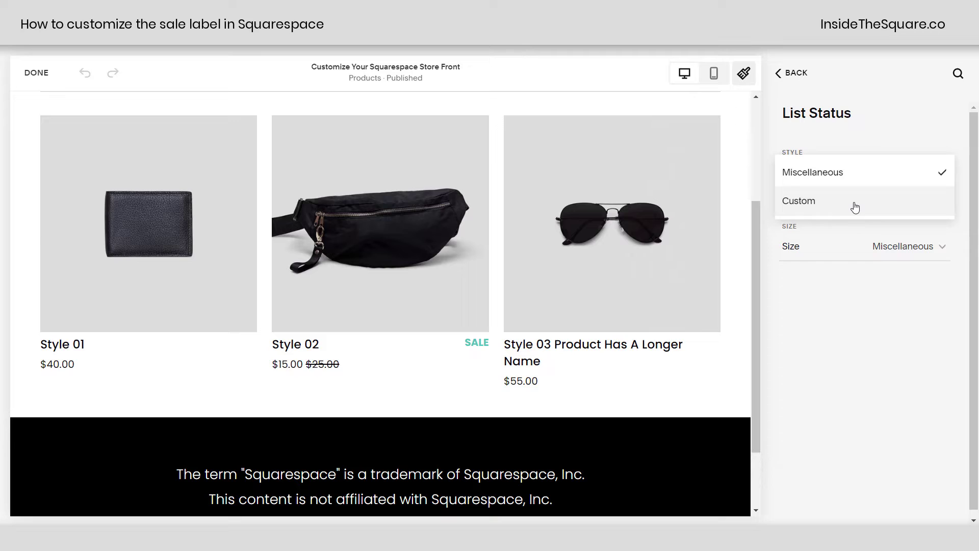
left_click(918, 200)
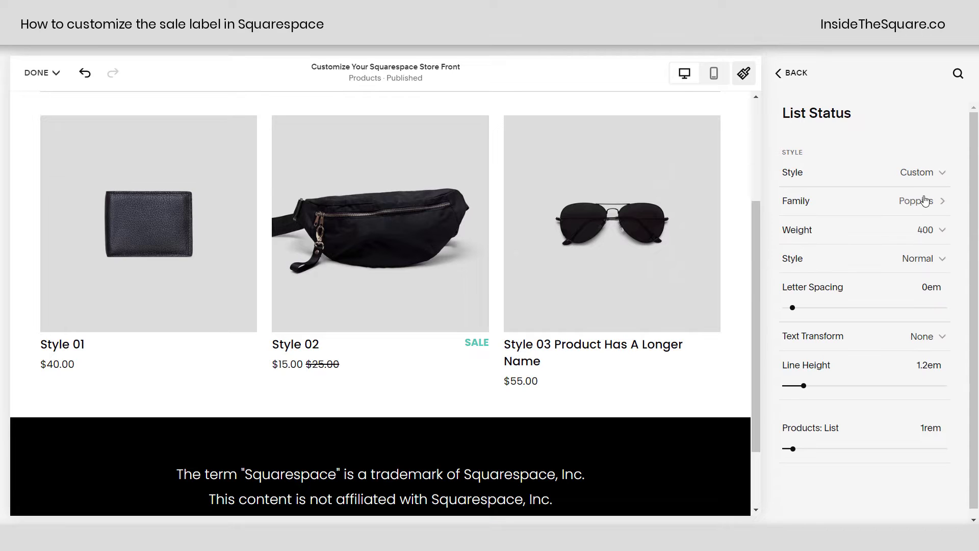
left_click(942, 176)
left_click(926, 153)
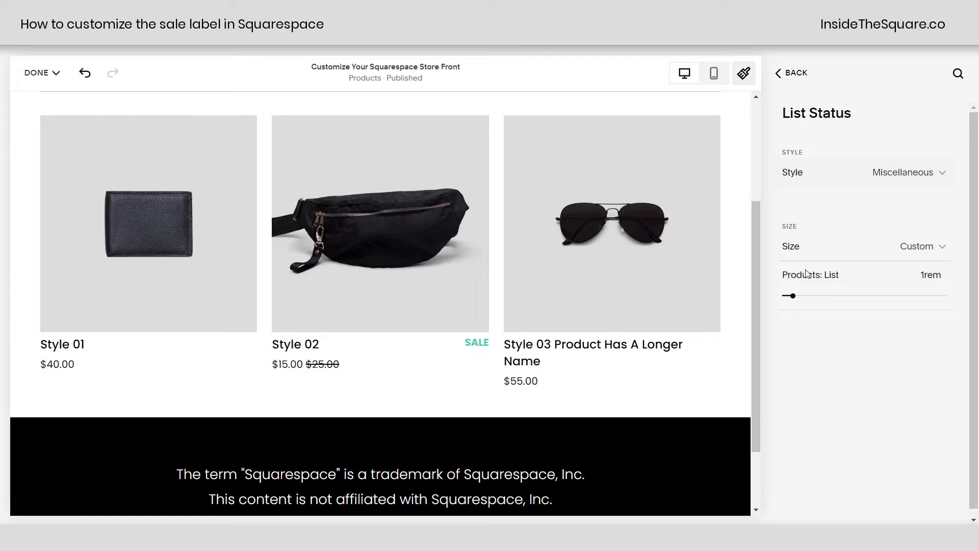
left_click_drag(793, 296, 827, 295)
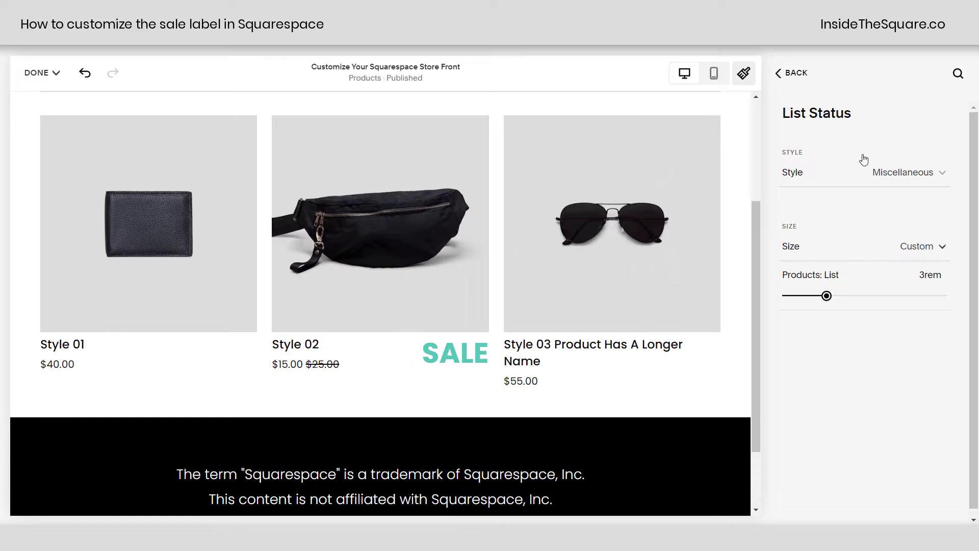
left_click(793, 77)
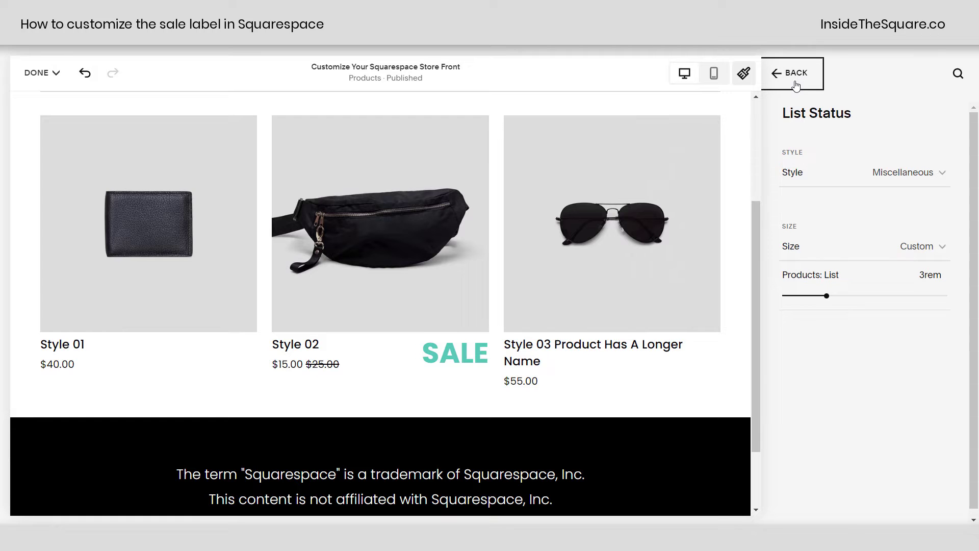
- Back out of the font settings to the Site Styles Colors panel
left_click(785, 80)
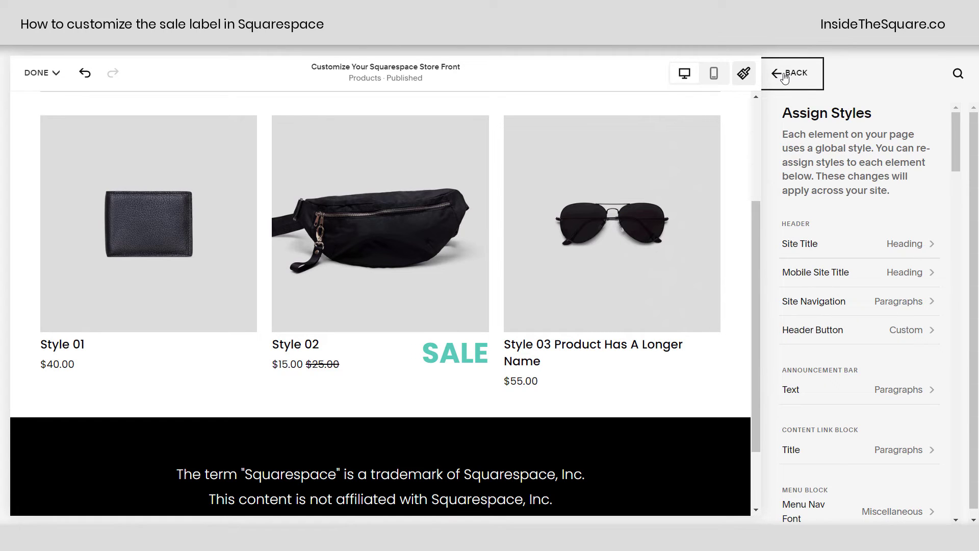
left_click(784, 79)
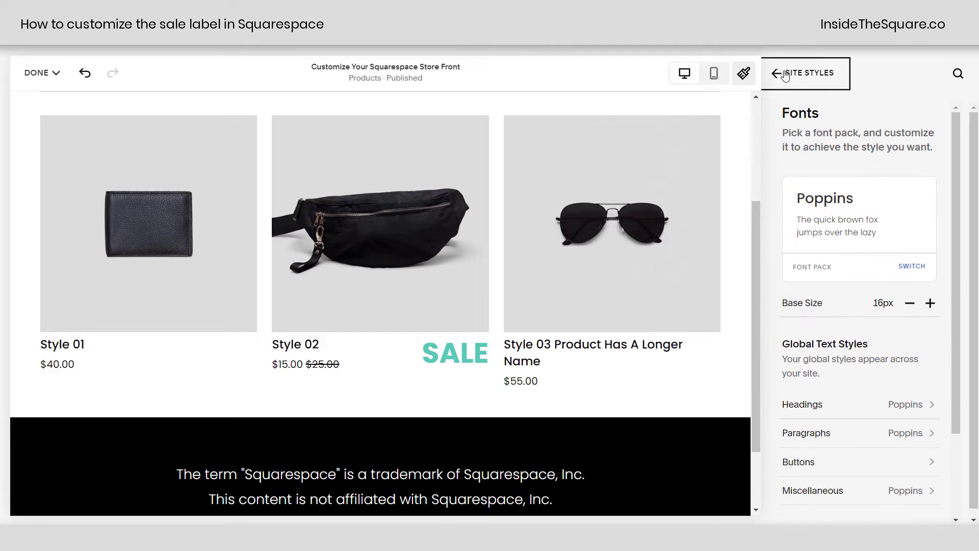
left_click(786, 75)
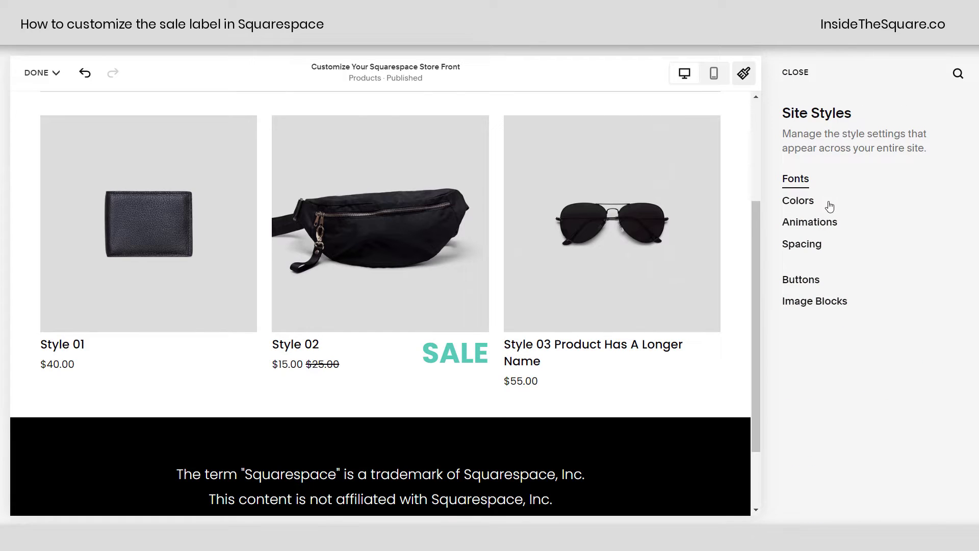
left_click(812, 202)
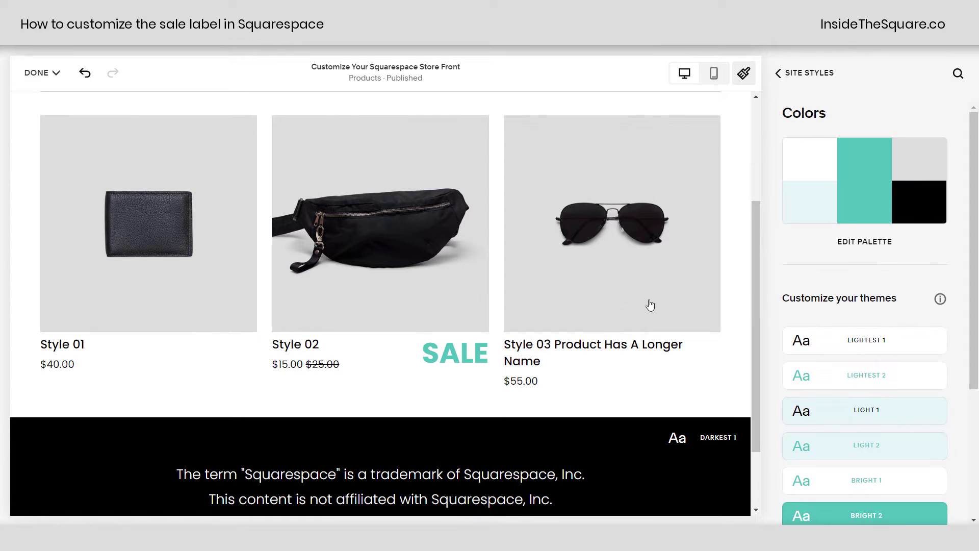
left_click_drag(755, 316, 762, 255)
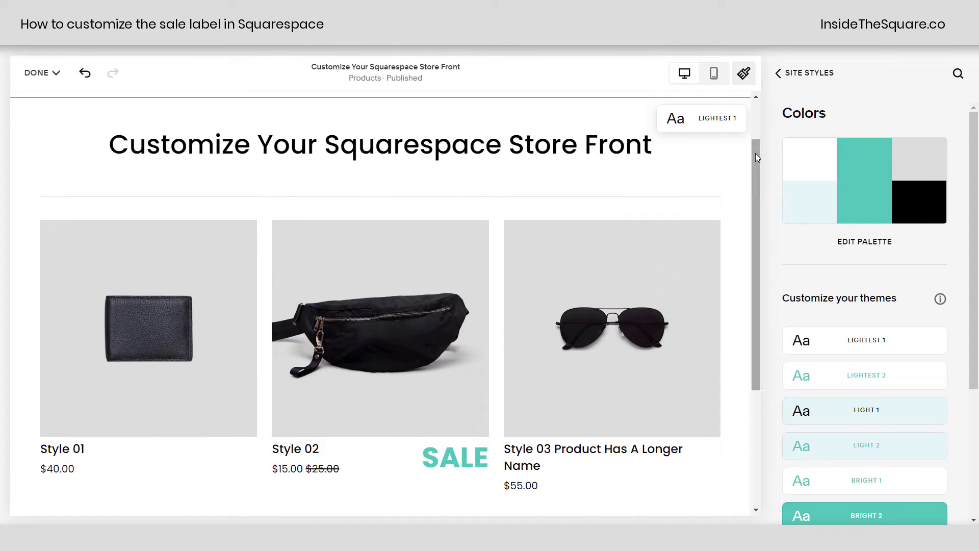
left_click_drag(757, 150, 766, 212)
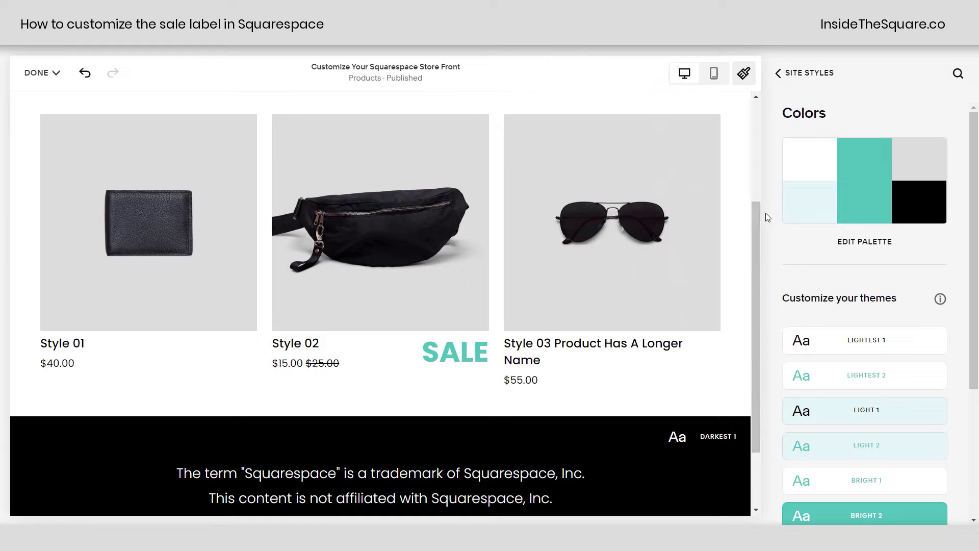
- In the Lightest 1 theme, set the SALE label's Status colour to custom green #0DA012
left_click(929, 339)
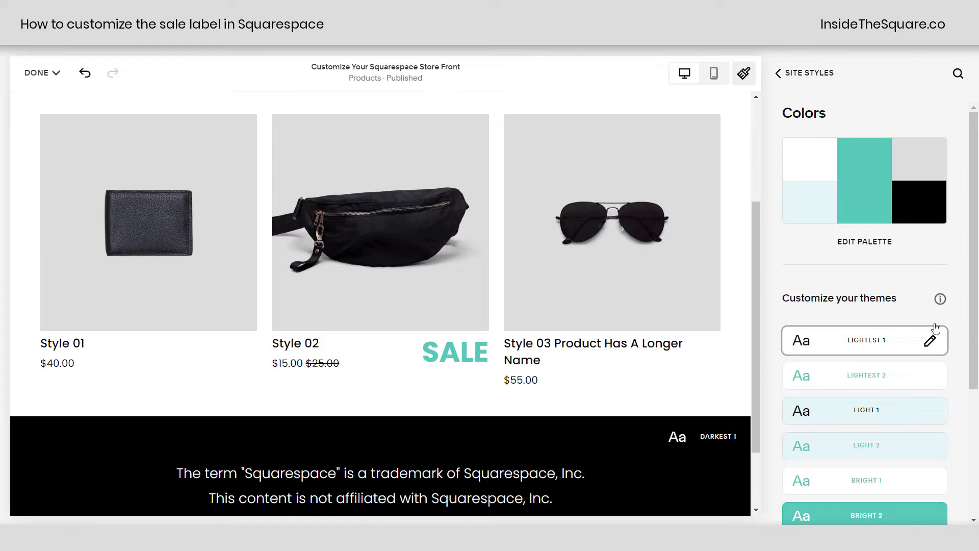
left_click(476, 363)
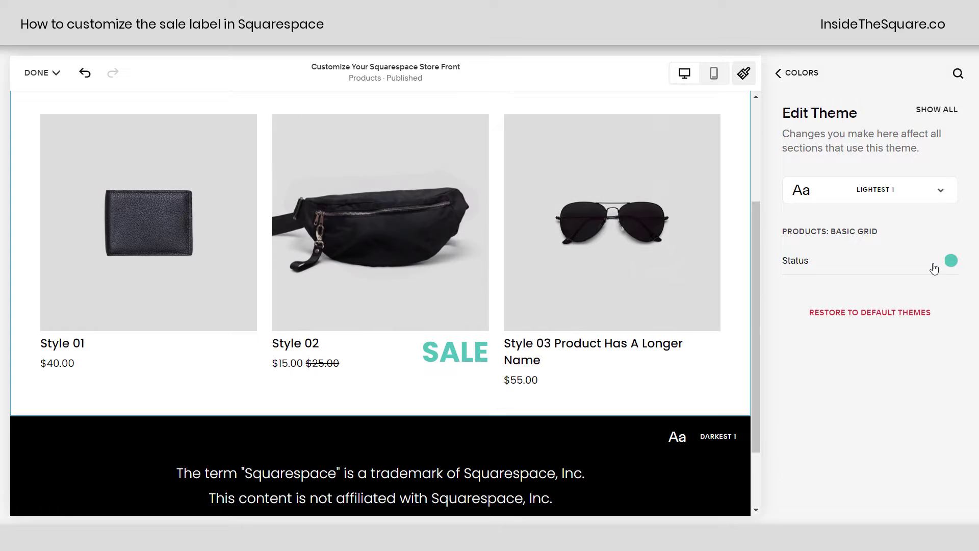
left_click(949, 262)
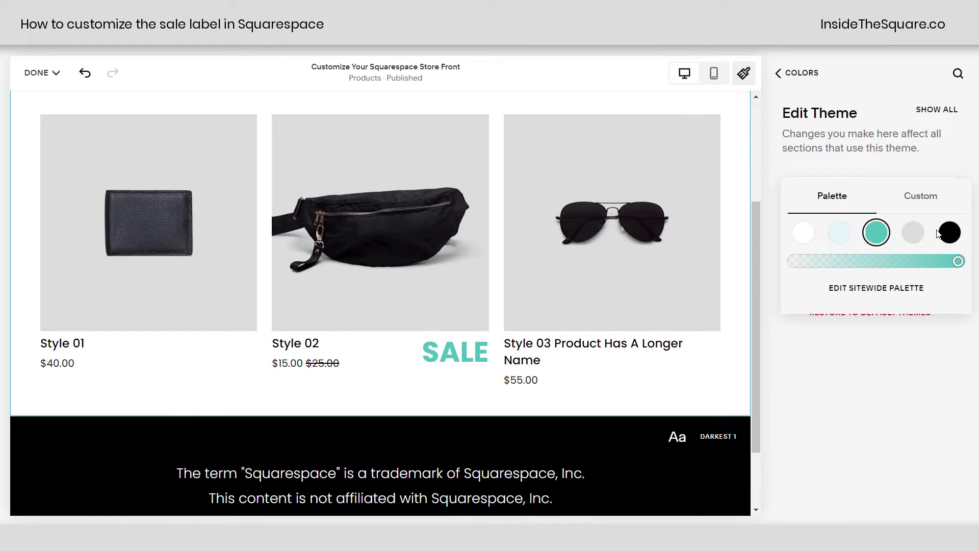
left_click(926, 199)
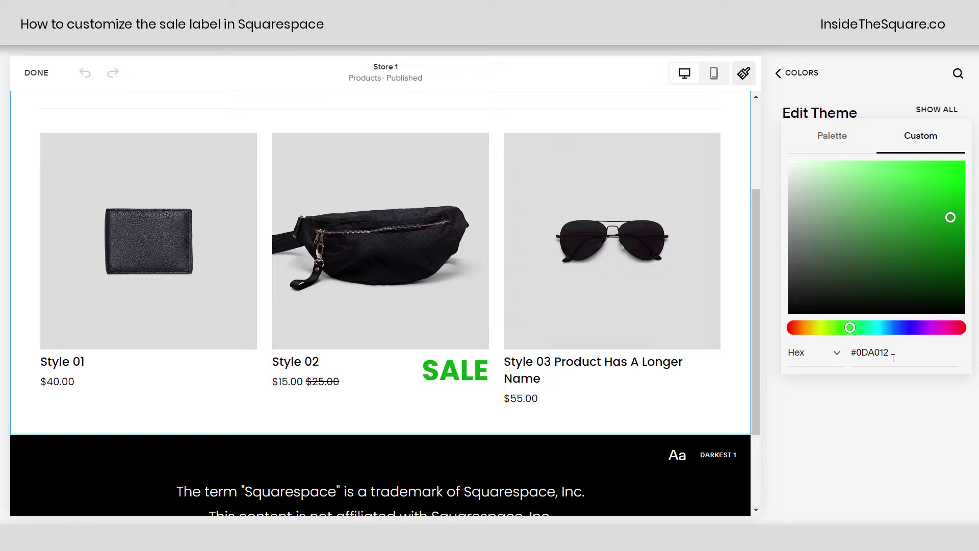
left_click(907, 431)
- Leave the site editor and go to Design > Custom CSS
left_click(32, 74)
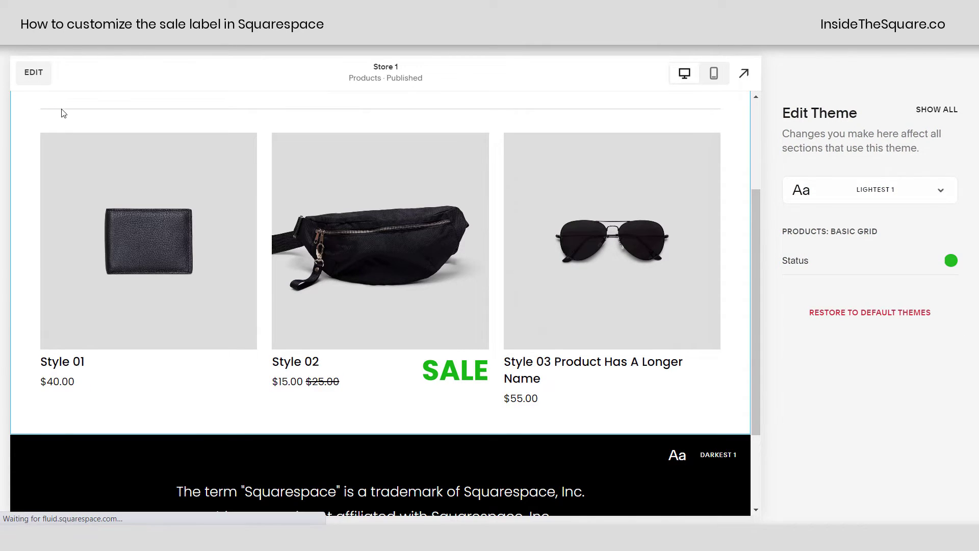
scroll(896, 331, "down", 4)
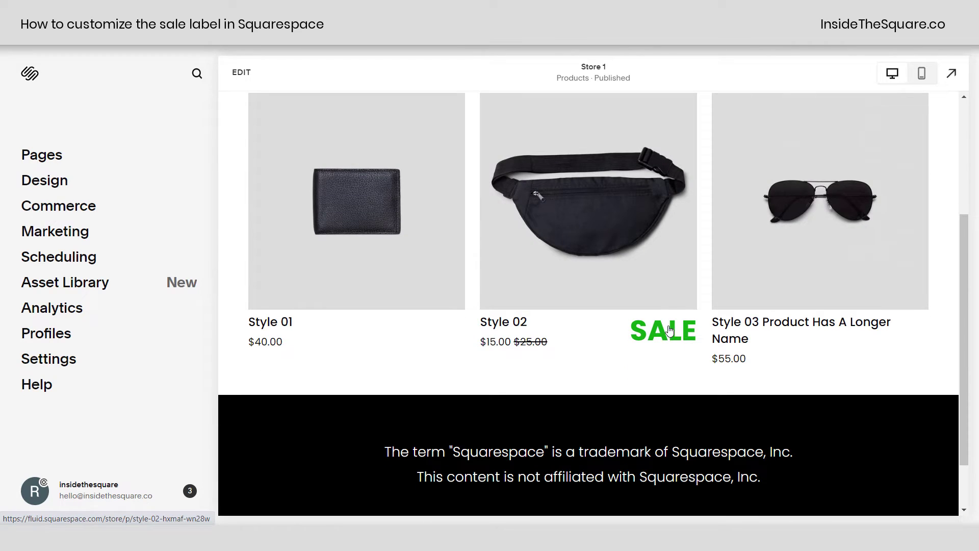
left_click(72, 180)
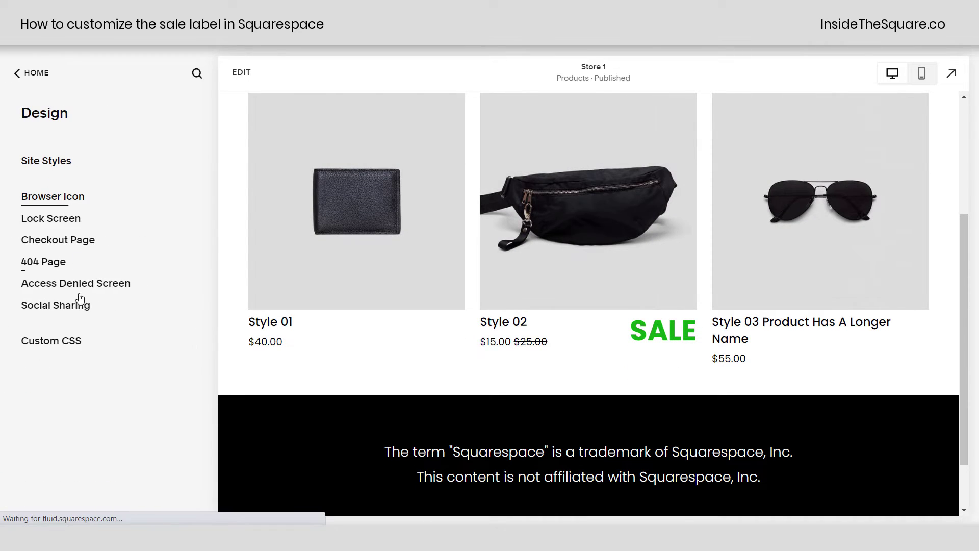
left_click(80, 344)
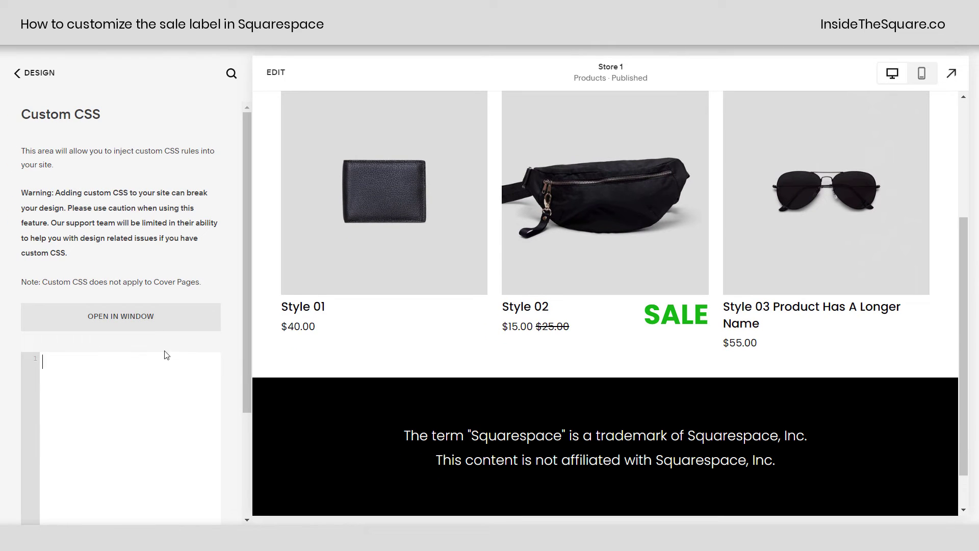
- Paste the .grid-meta-status selector and add a transform: translate declaration, fixing the typo
left_click(210, 368)
type(".grid-meta-status")
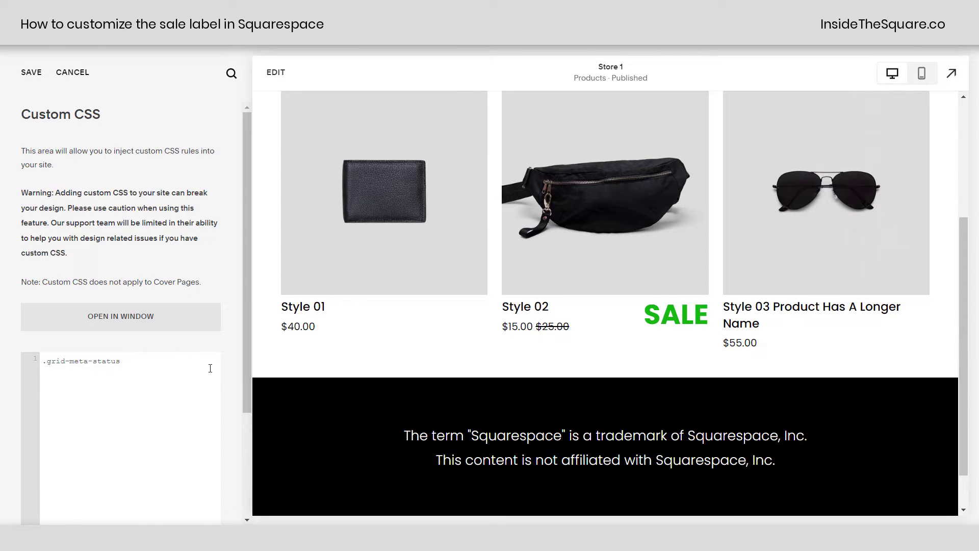
type("{   ")
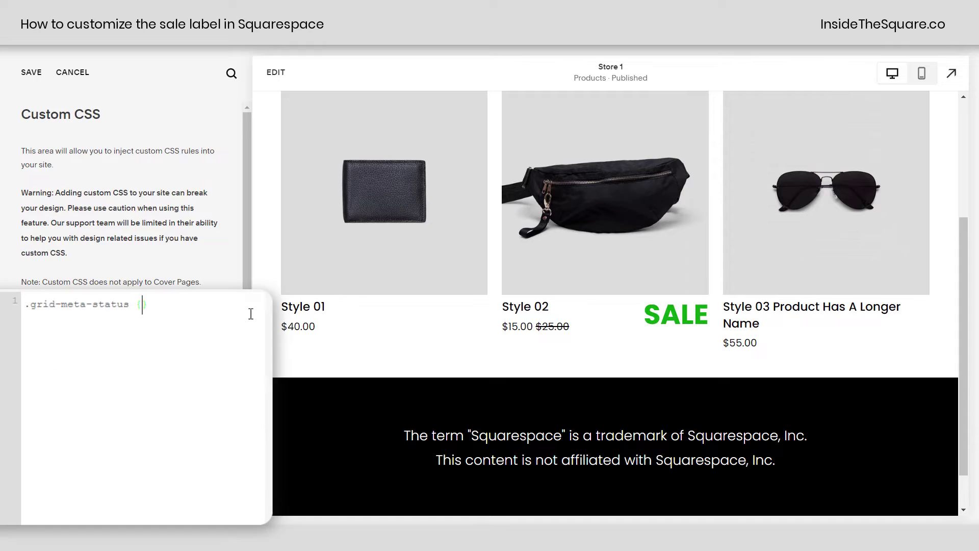
type("transform: trnslate(")
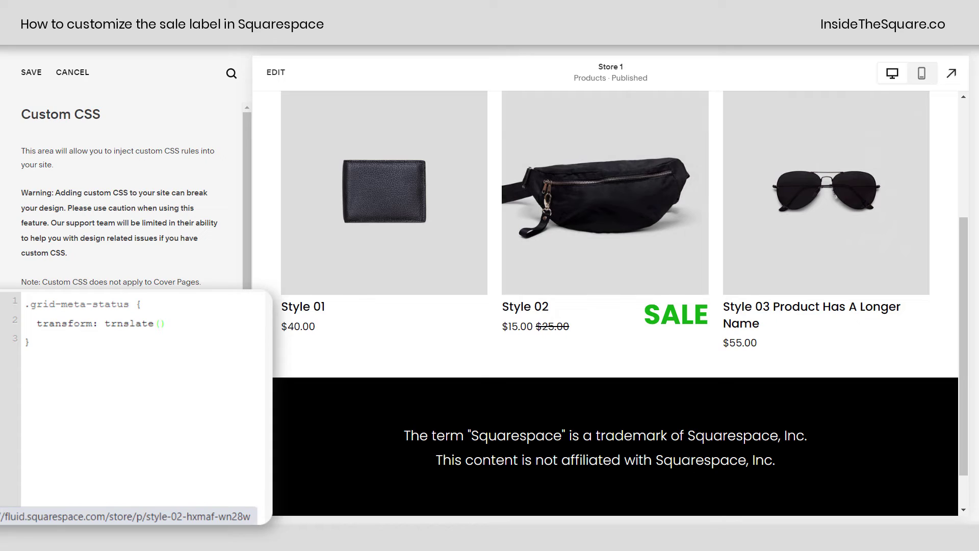
left_click(117, 326)
type("a")
- Fill in the translate offsets as -15px,-60px
left_click(169, 324)
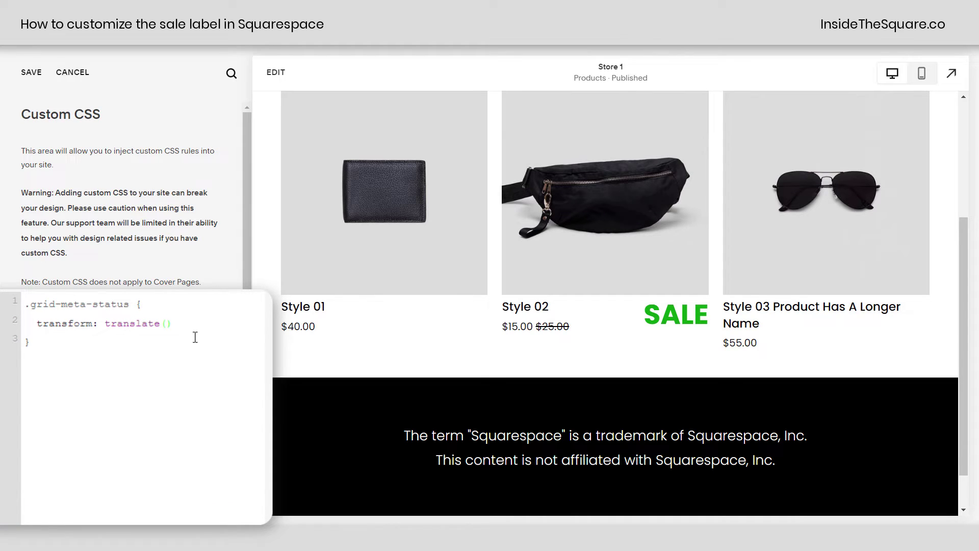
type("-15px")
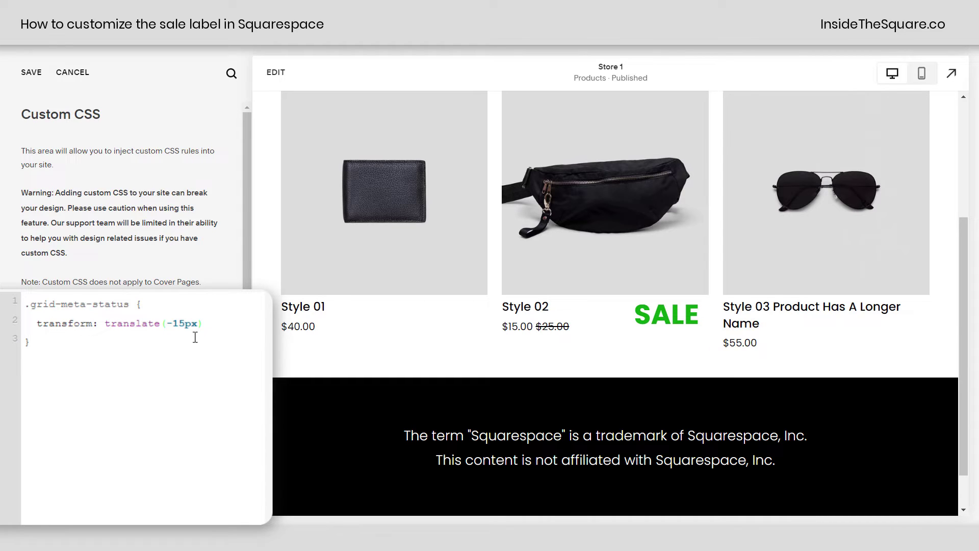
type(",-40px")
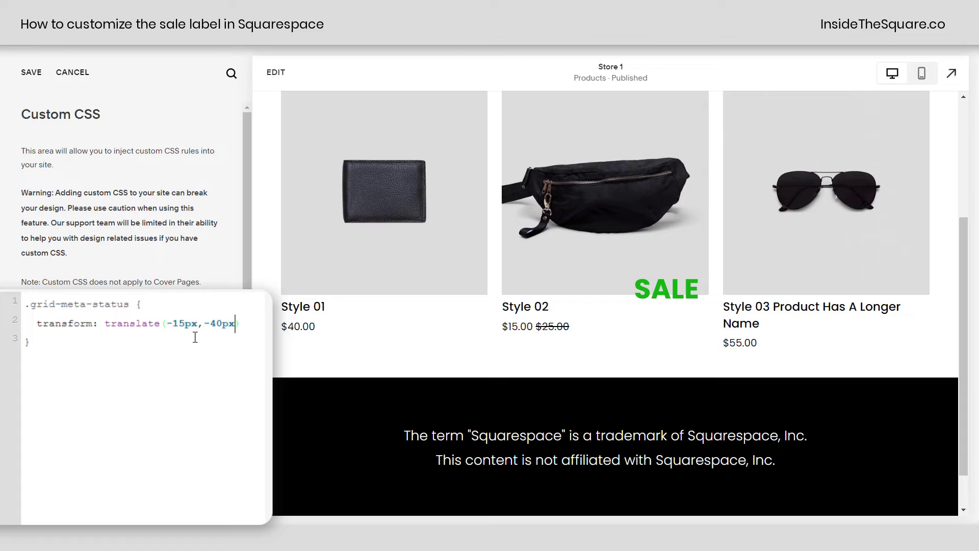
key("BackSpace")
type("6")
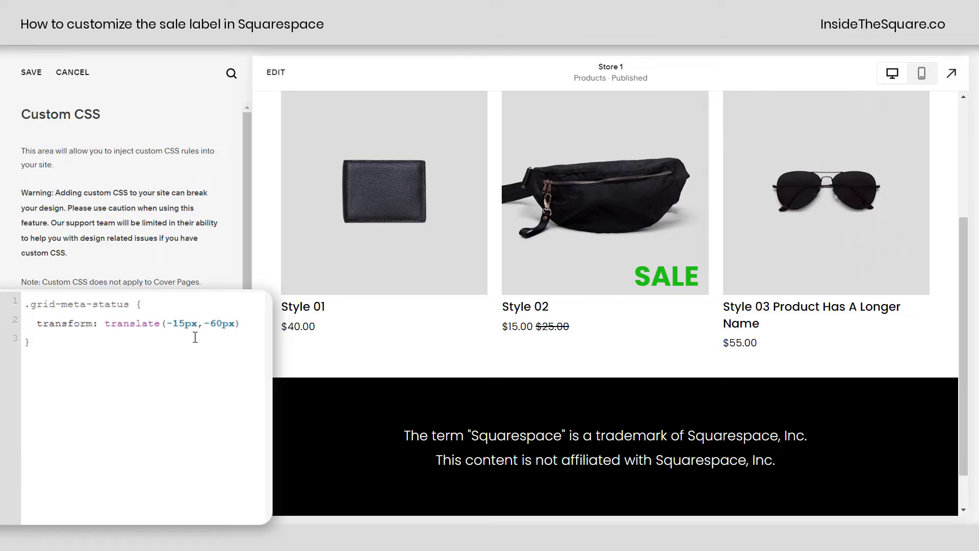
scroll(430, 387, "up", 1)
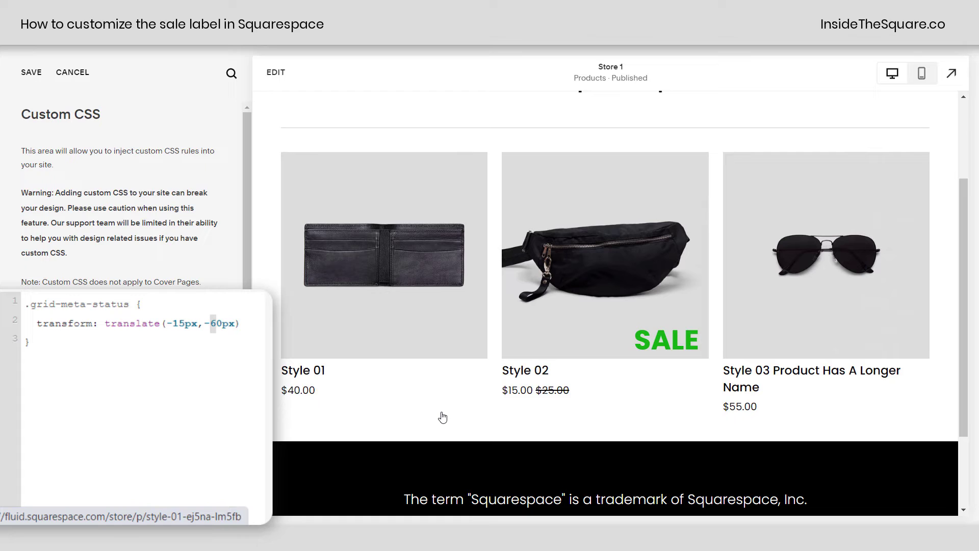
- Change the vertical translate offset to -320px
type("20")
key("BackSpace")
key("BackSpace")
type("32")
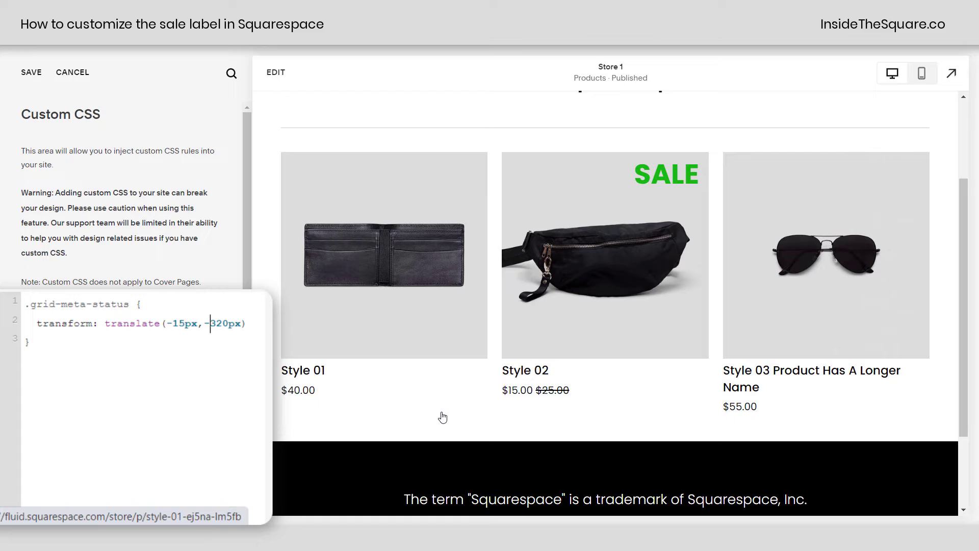
key("shift+Left")
key("shift+Left")
key("Right")
key("Right")
key("shift+Right")
key("shift+Right")
key("shift+Right")
key("shift+Right")
key("shift+Right")
key("shift+Right")
key("shift+Right")
key("Left")
- Change the horizontal translate offset to -200px
type("60")
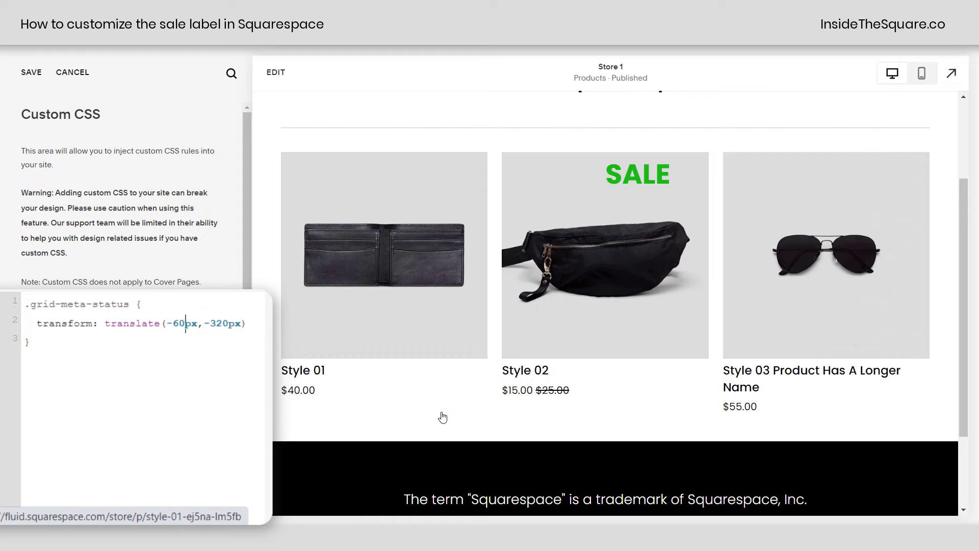
key("BackSpace")
key("BackSpace")
type("200")
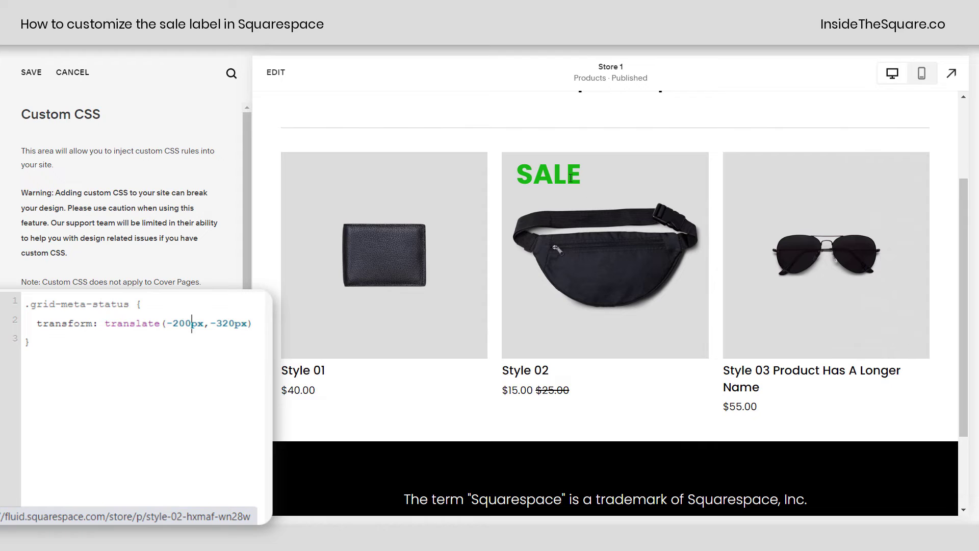
left_click_drag(204, 325, 247, 325)
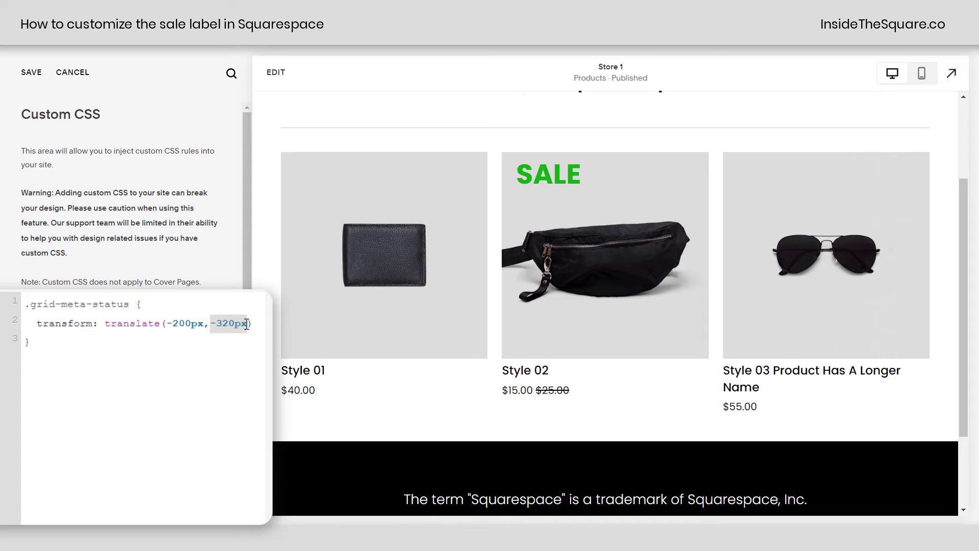
left_click(244, 351)
- Save the CSS and switch the preview to Mobile View
left_click(32, 74)
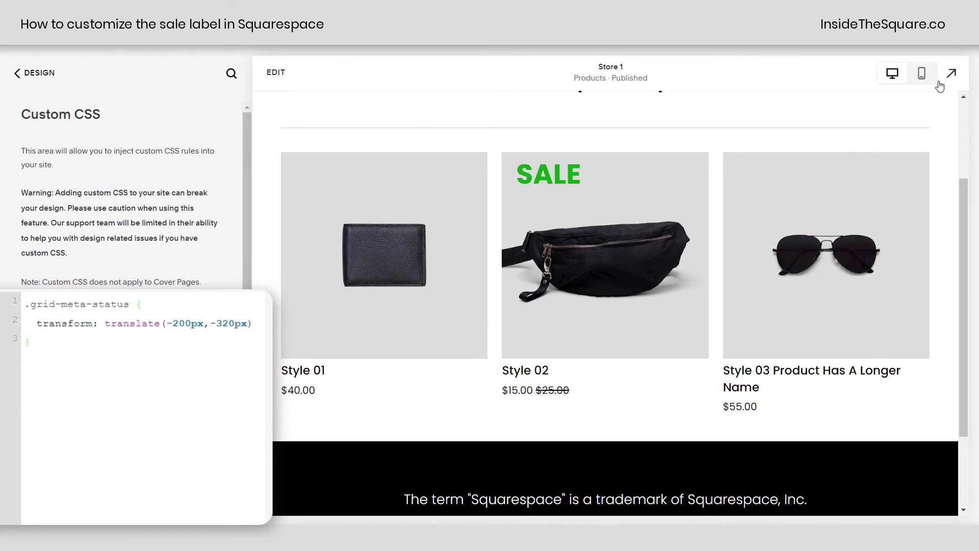
left_click(922, 80)
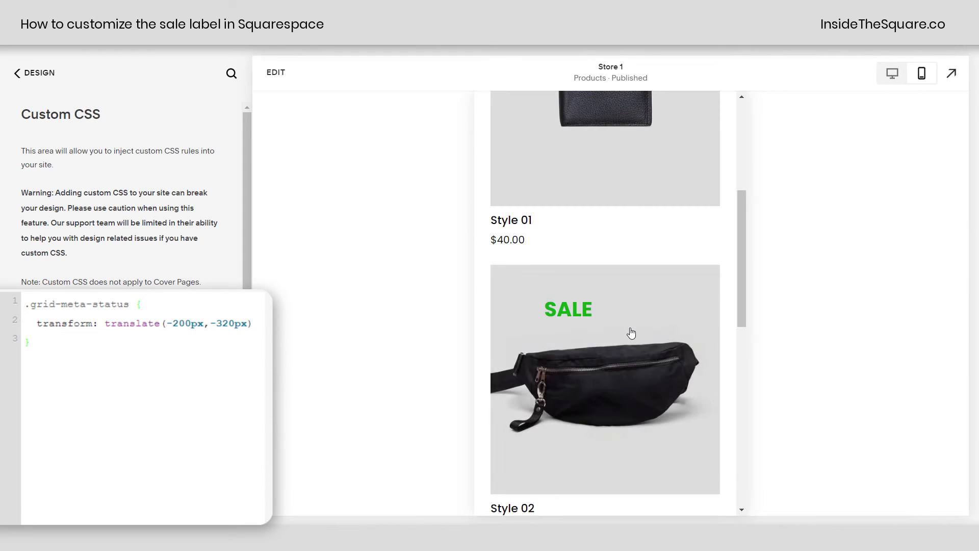
scroll(653, 336, "down", 1)
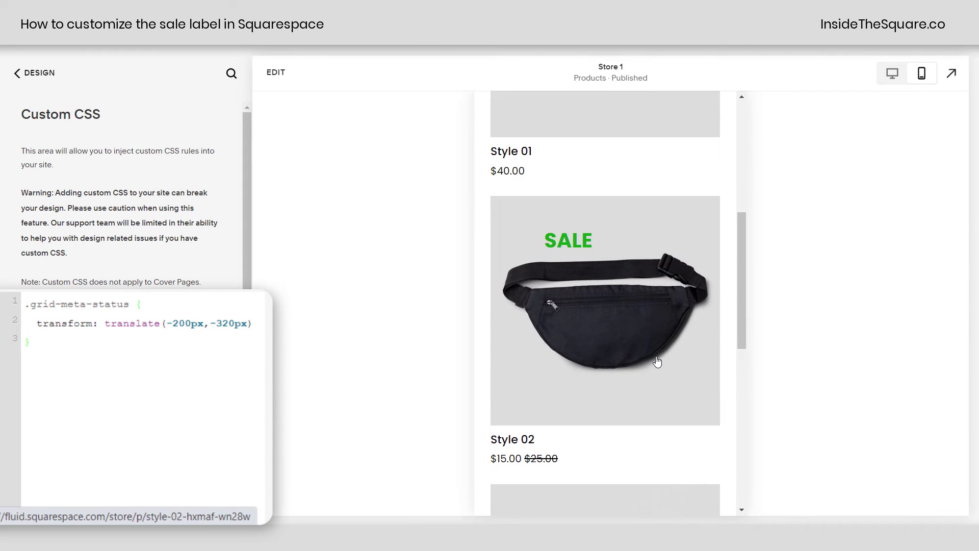
left_click(220, 354)
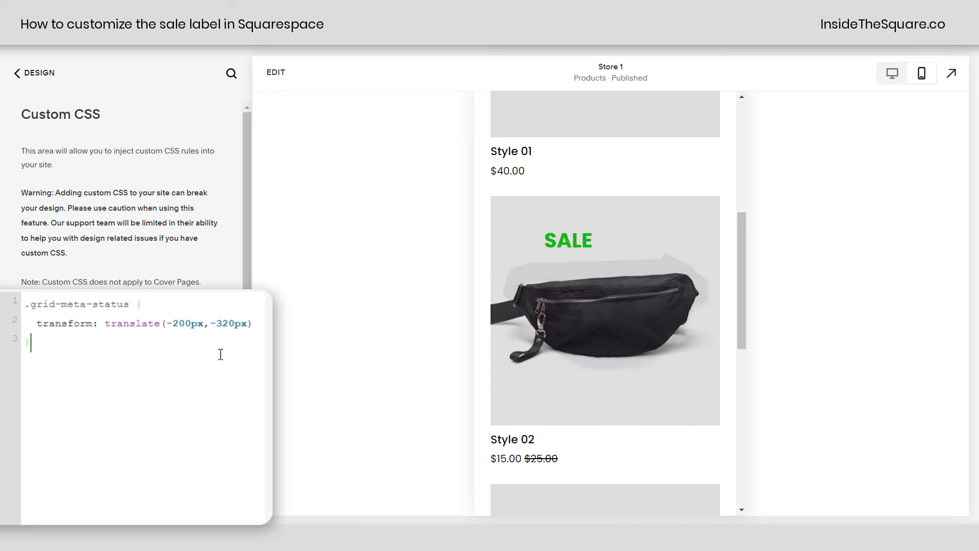
key("Return")
type("@")
type("media only screen and (max-width: 640px)")
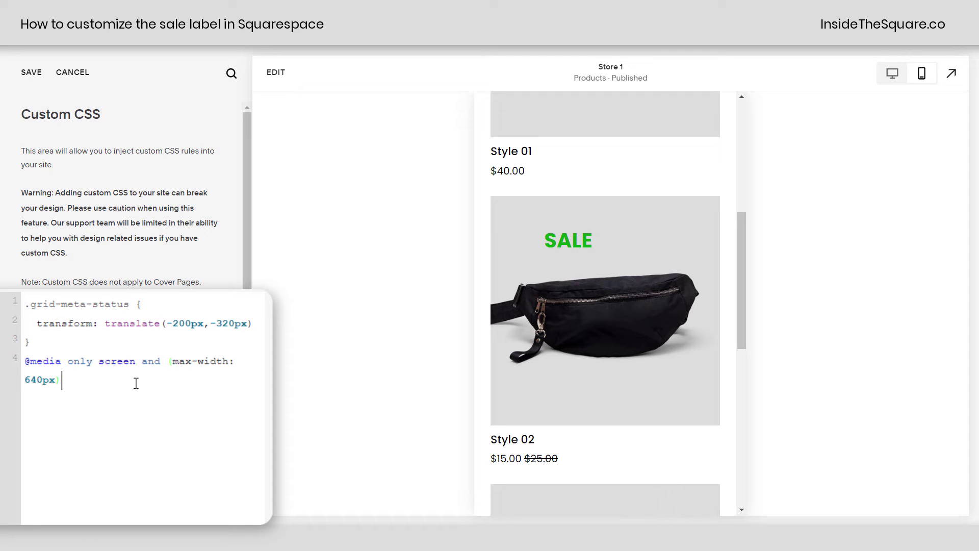
type("{")
key("Return")
left_click_drag(29, 343, 11, 300)
key("ctrl+c")
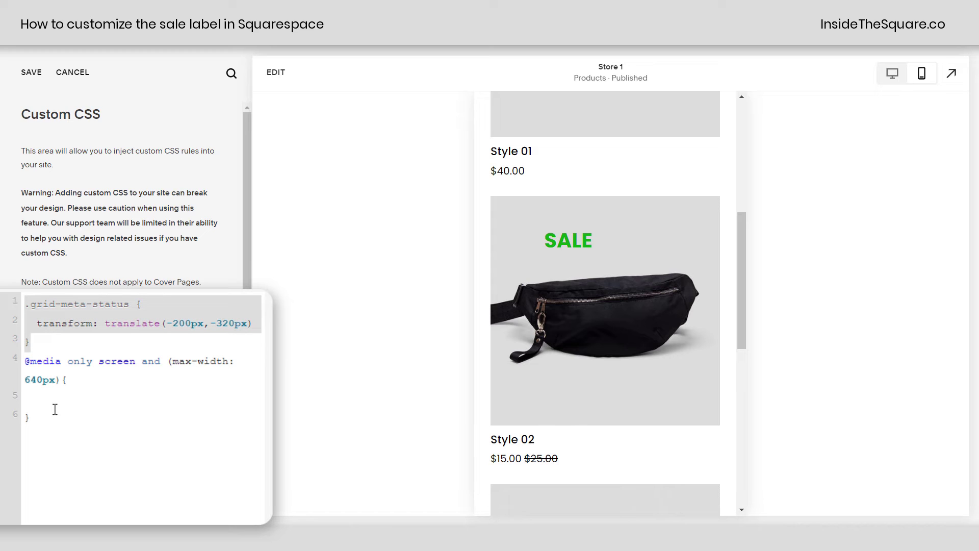
- Paste the .grid-meta-status rule inside the 640px media query and change its horizontal offset to -250px
left_click(51, 396)
key("ctrl+v")
left_click(181, 421)
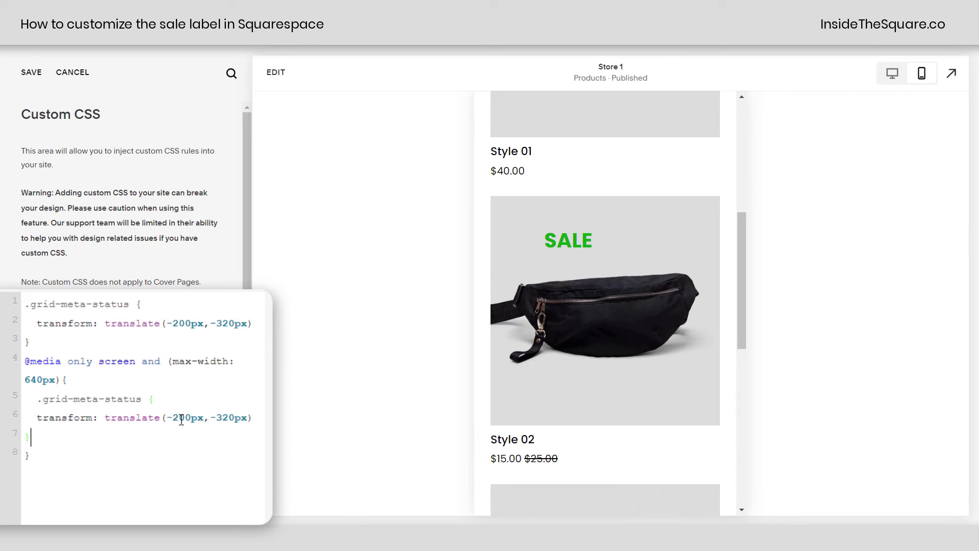
key("shift+Left")
type("3")
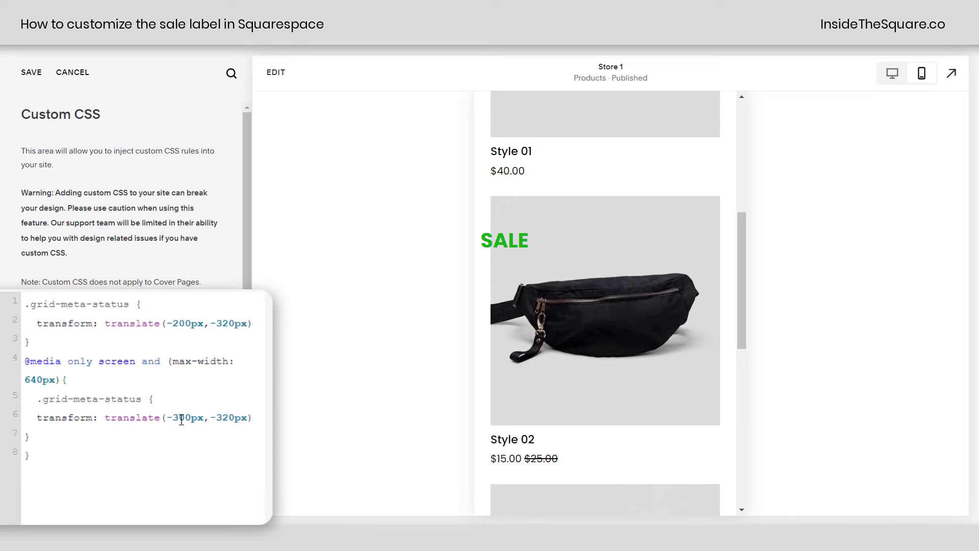
key("Right")
key("shift+Left")
key("shift+Left")
type("25")
- Set the mobile rule's translate values to -270px,-360px
key("Right")
key("Right")
key("Right")
key("Right")
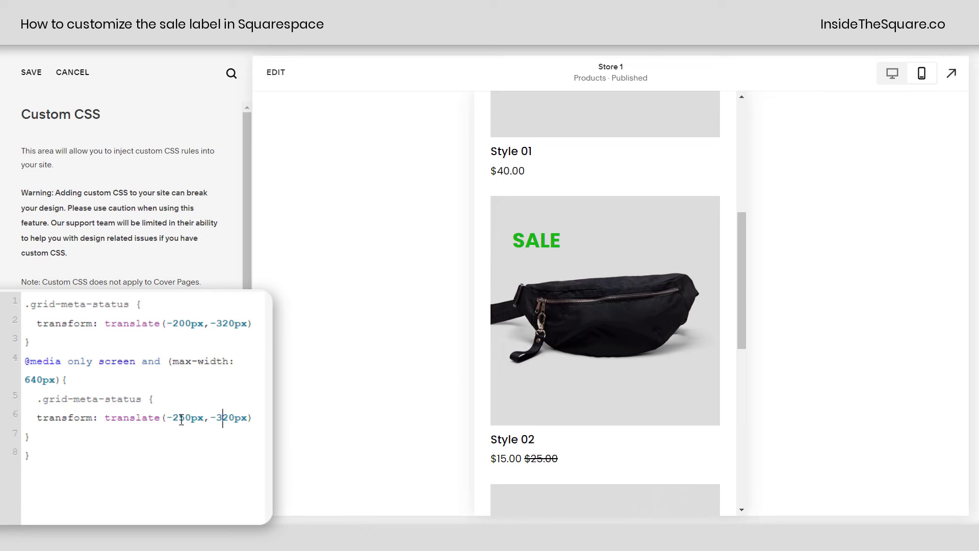
key("Right")
key("shift+Left")
key("shift+Left")
type("40")
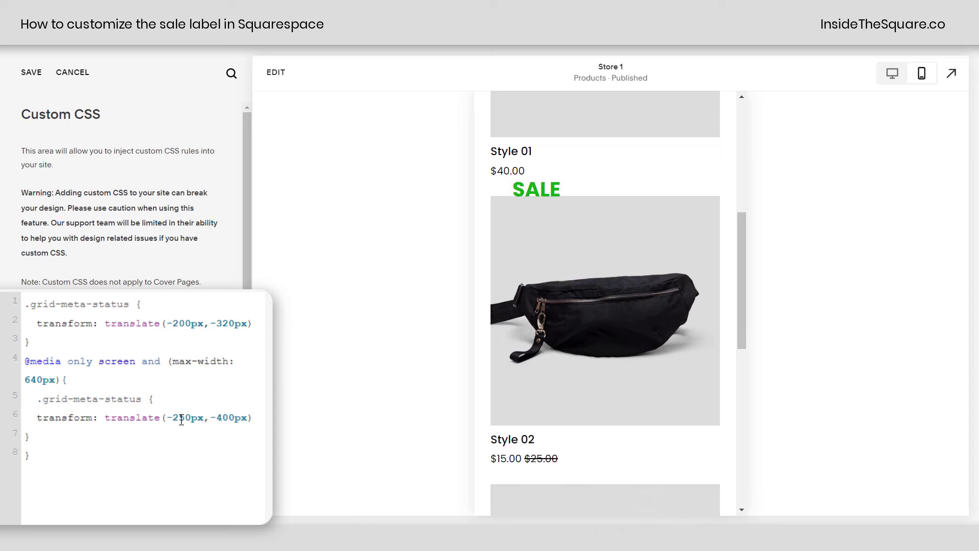
key("shift+Left")
key("shift+Left")
type("36")
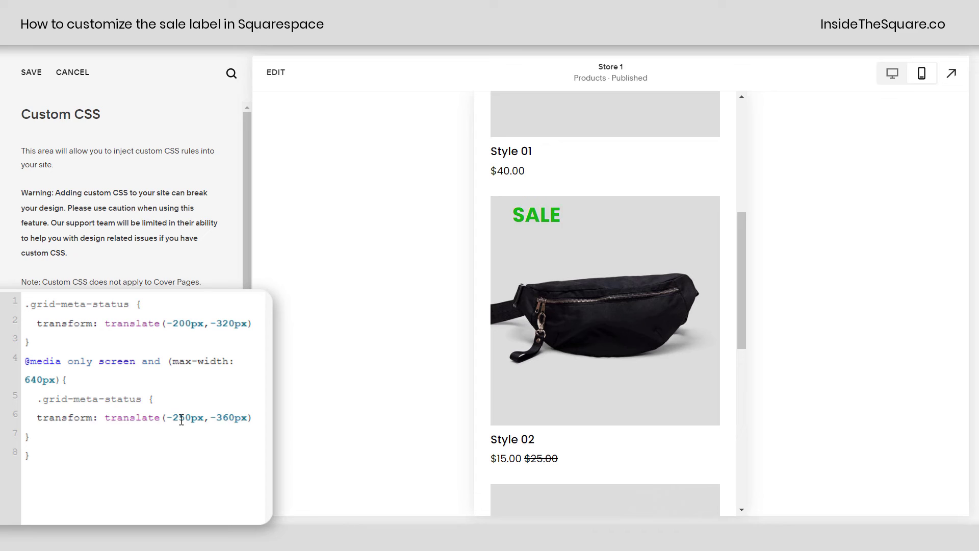
key("Left")
key("Left")
key("Left")
key("Left")
key("Left")
key("Left")
key("Left")
key("shift+Left")
type("7")
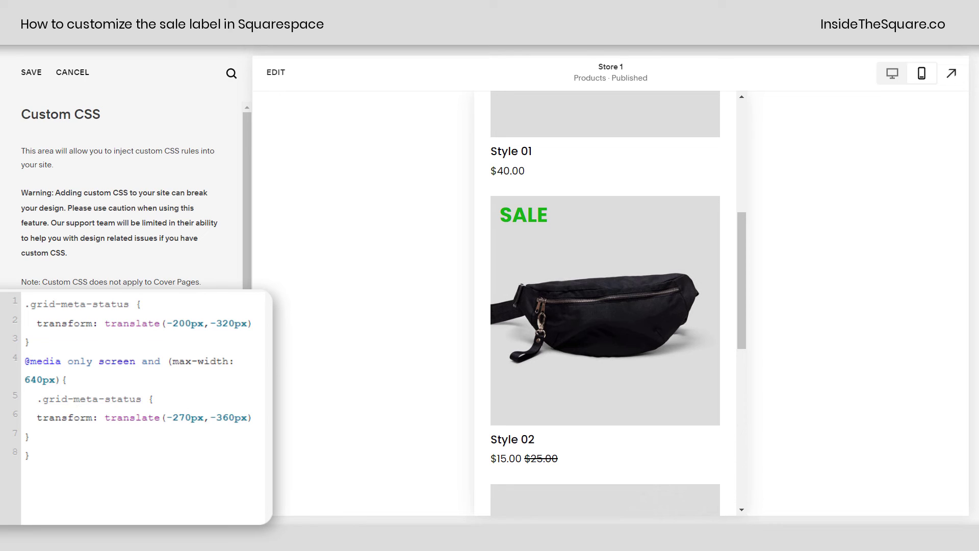
- Save the CSS, check the SALE label in Desktop and Mobile views, and review both translate rules
left_click(32, 75)
left_click(890, 79)
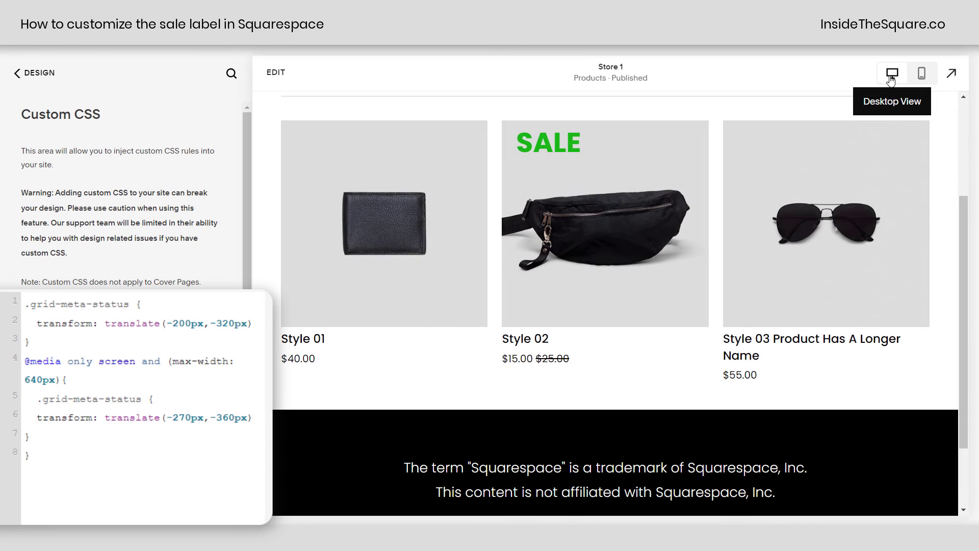
left_click(922, 75)
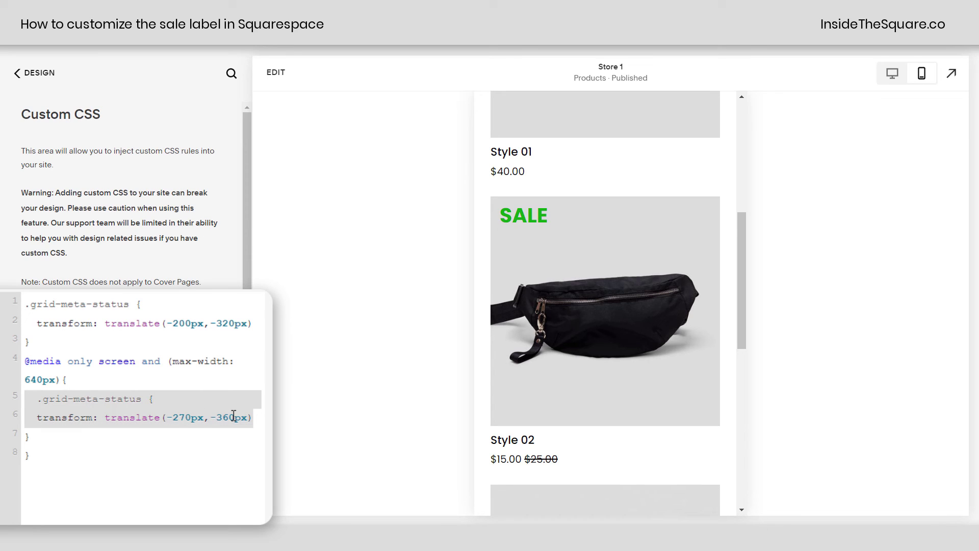
left_click_drag(79, 347, 24, 311)
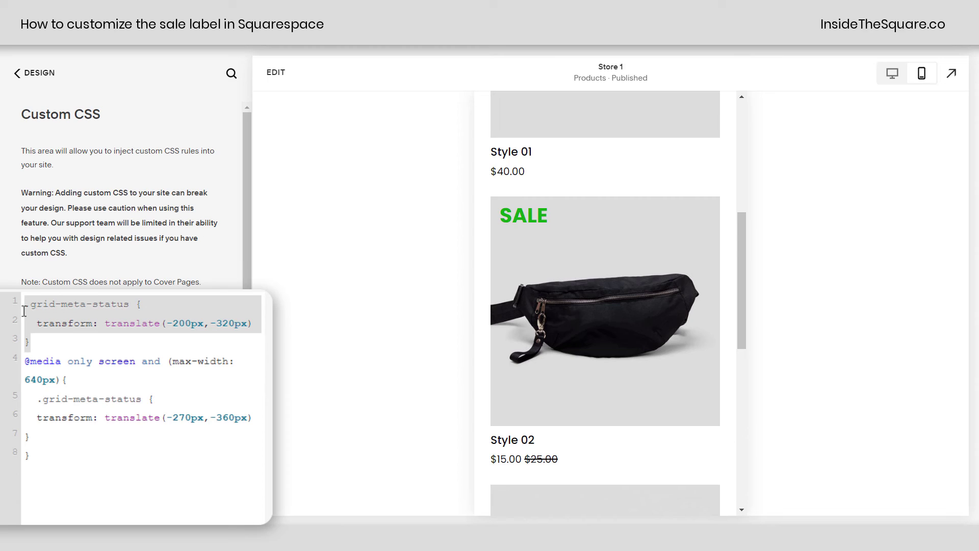
left_click(214, 341)
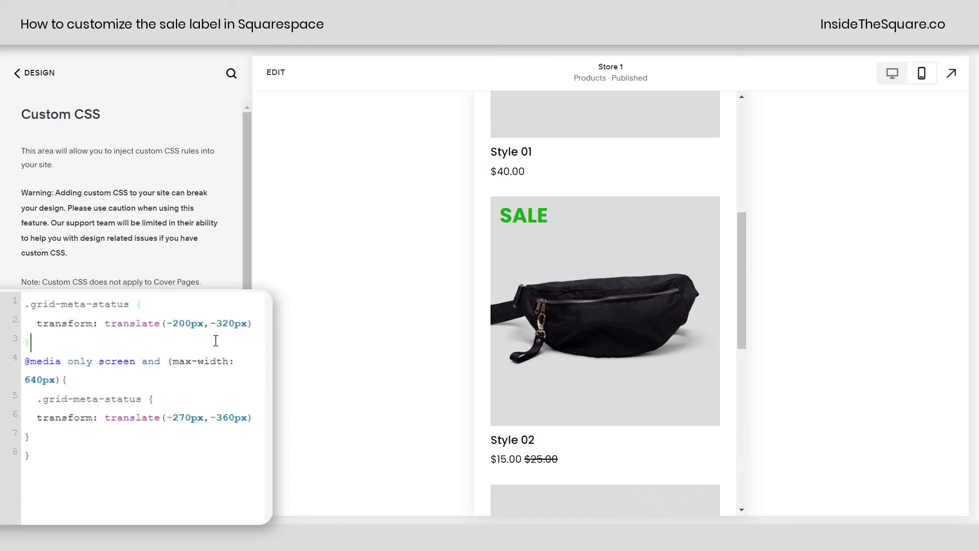